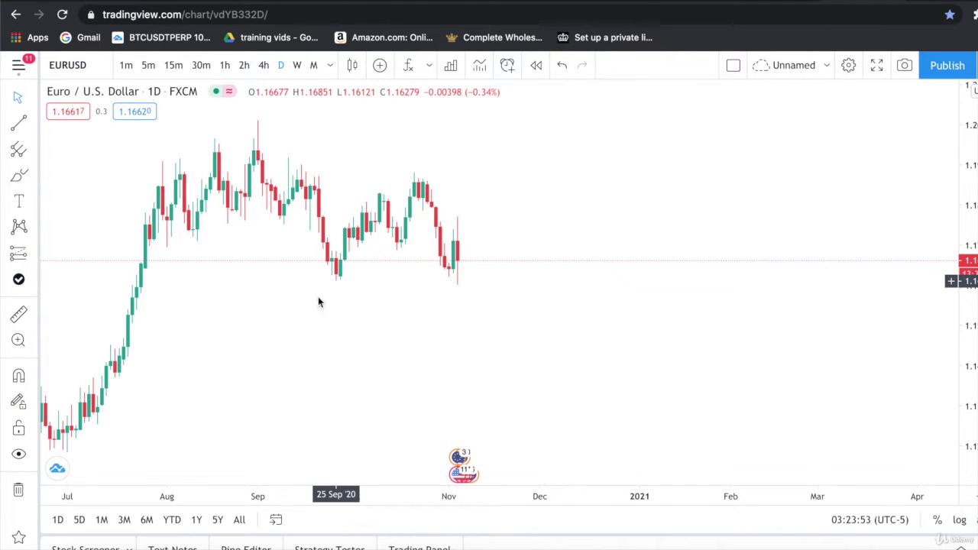
Draw a support trend line from the September low to past the late-October lows
left_click(23, 123)
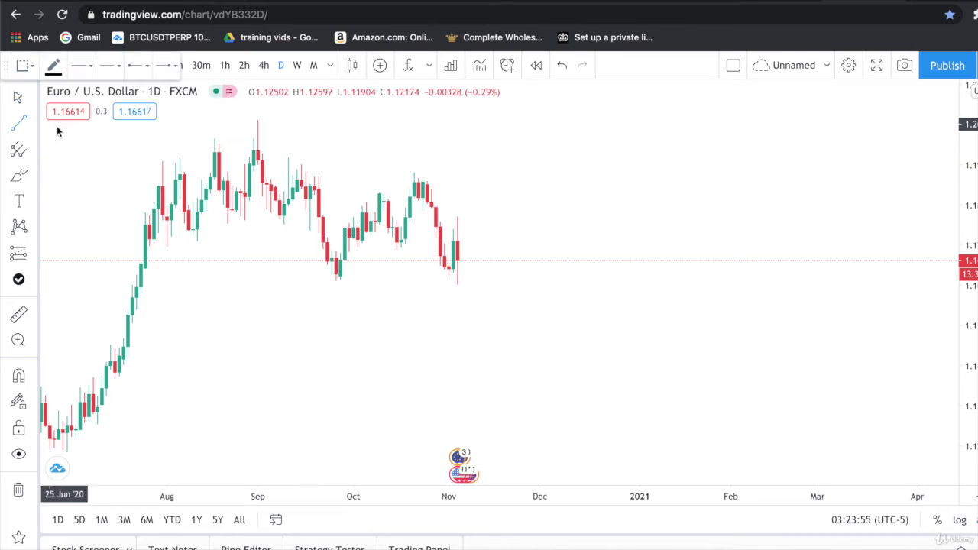
left_click(280, 273)
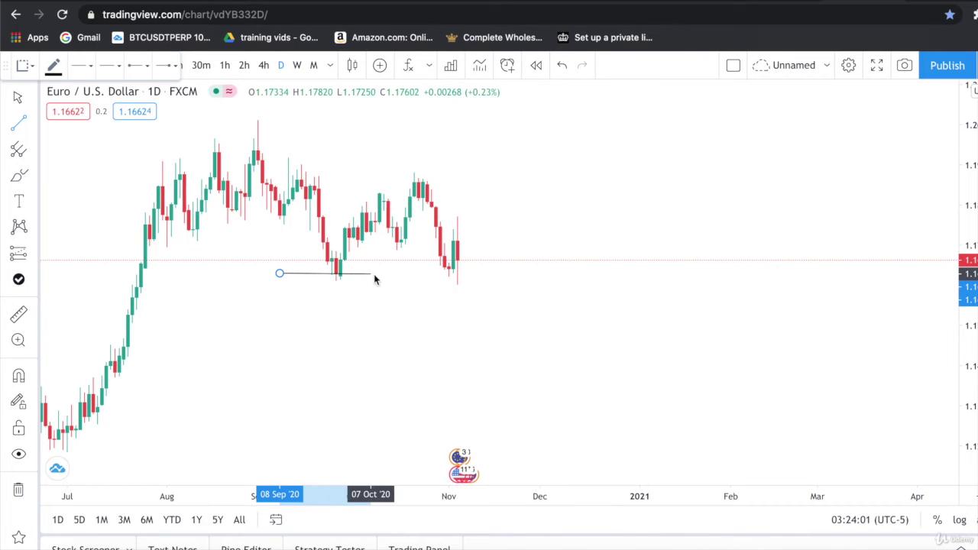
left_click(591, 269)
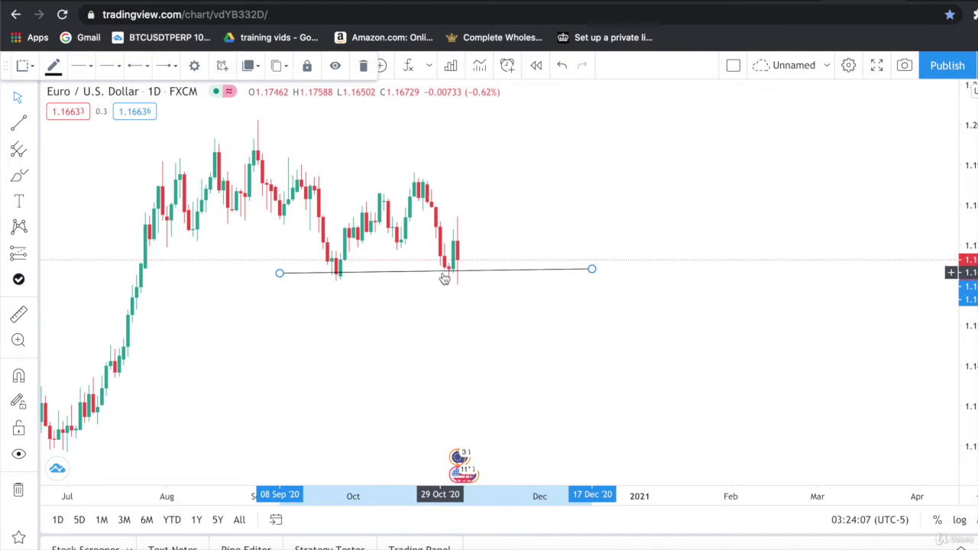
left_click_drag(459, 309, 408, 308)
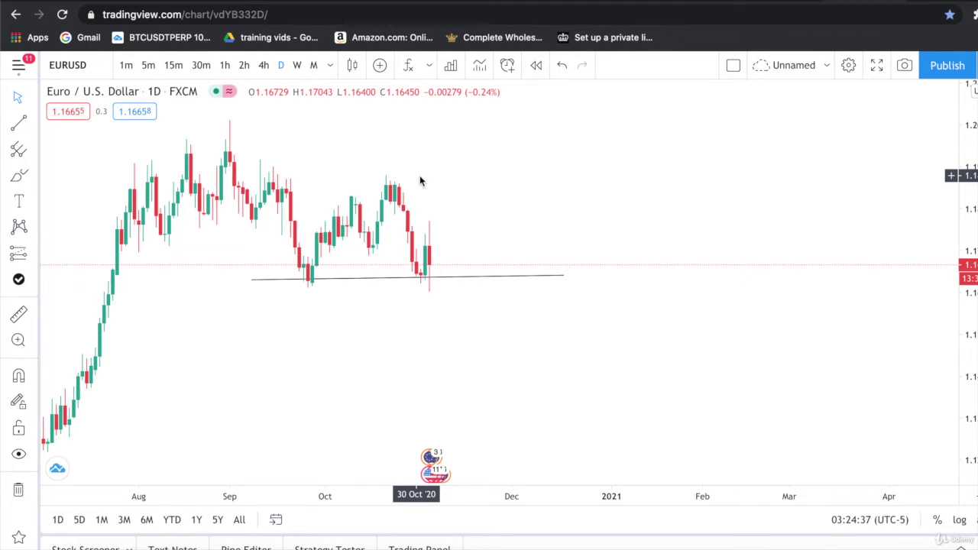
Draw a resistance line from the early-September high into January, then dismiss the layout-changed warning
left_click(18, 123)
left_click(256, 182)
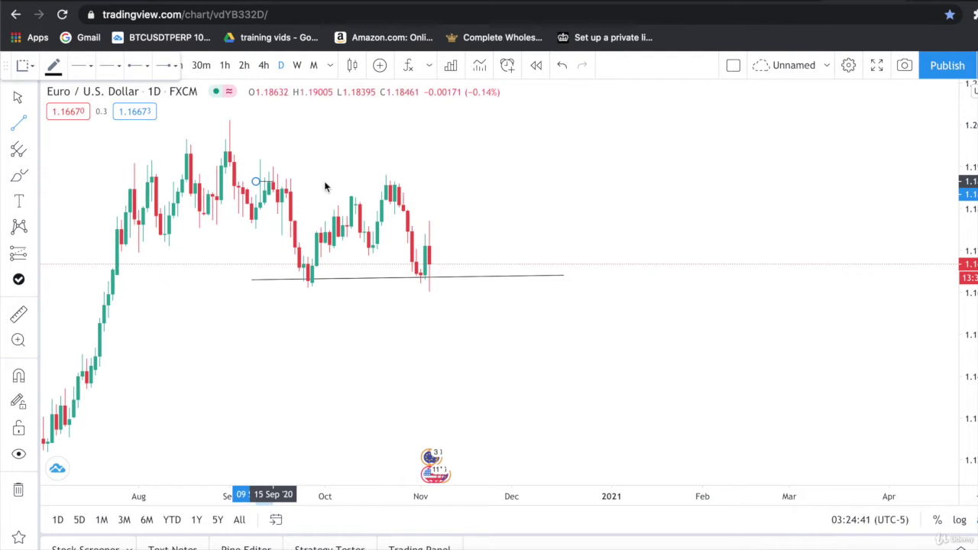
left_click(624, 173)
left_click(650, 181)
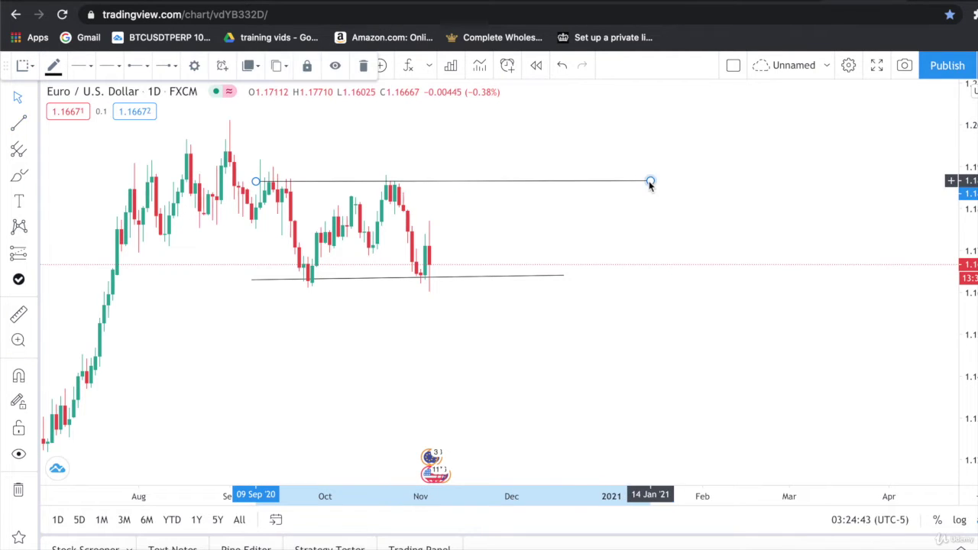
left_click(323, 168)
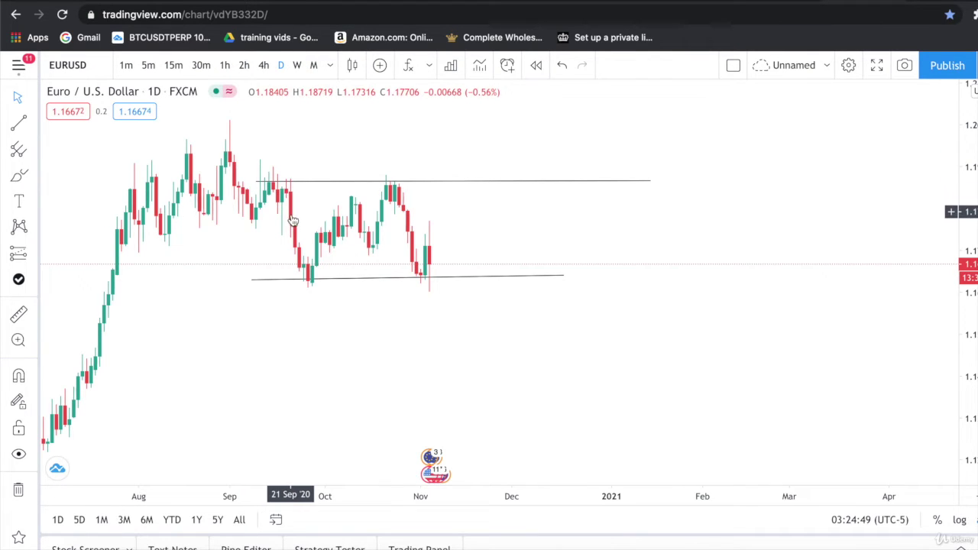
mouse_move(311, 280)
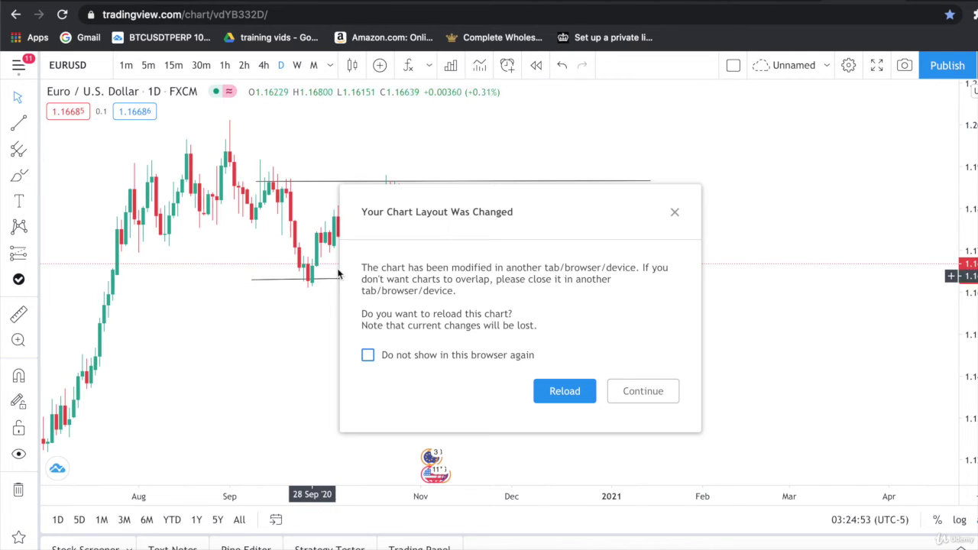
left_click(674, 212)
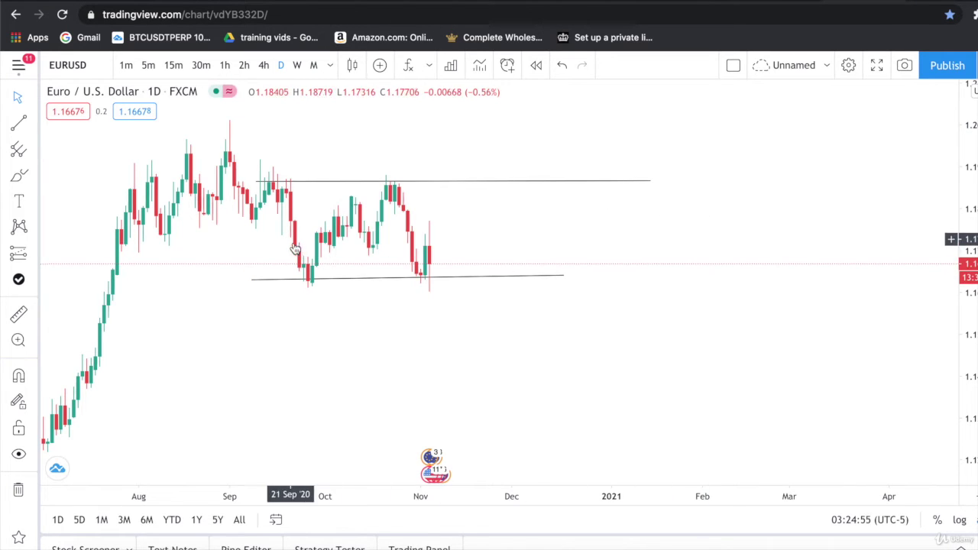
mouse_move(309, 282)
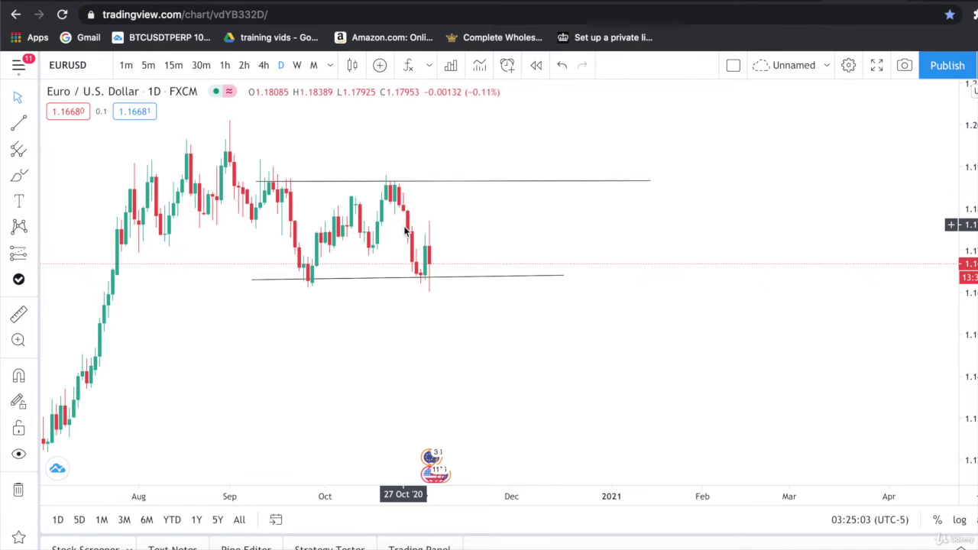
scroll(727, 264, "up", 2)
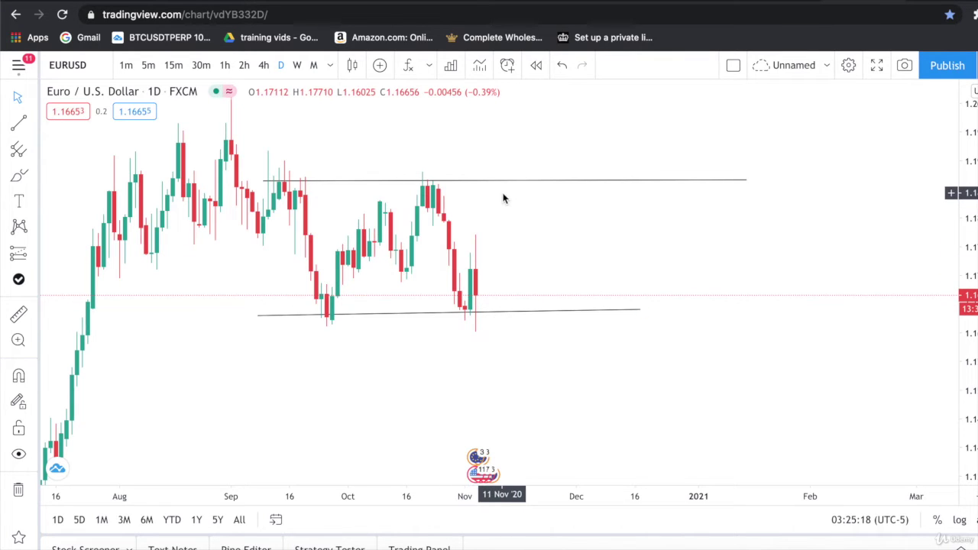
mouse_move(537, 219)
left_mouse_down()
mouse_move(593, 218)
mouse_move(522, 225)
left_mouse_up()
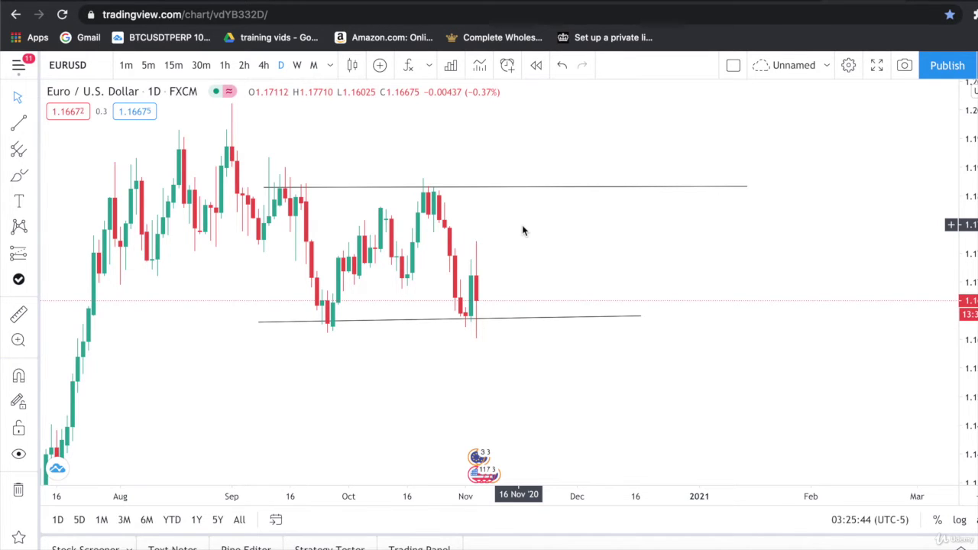
left_click_drag(522, 229, 562, 218)
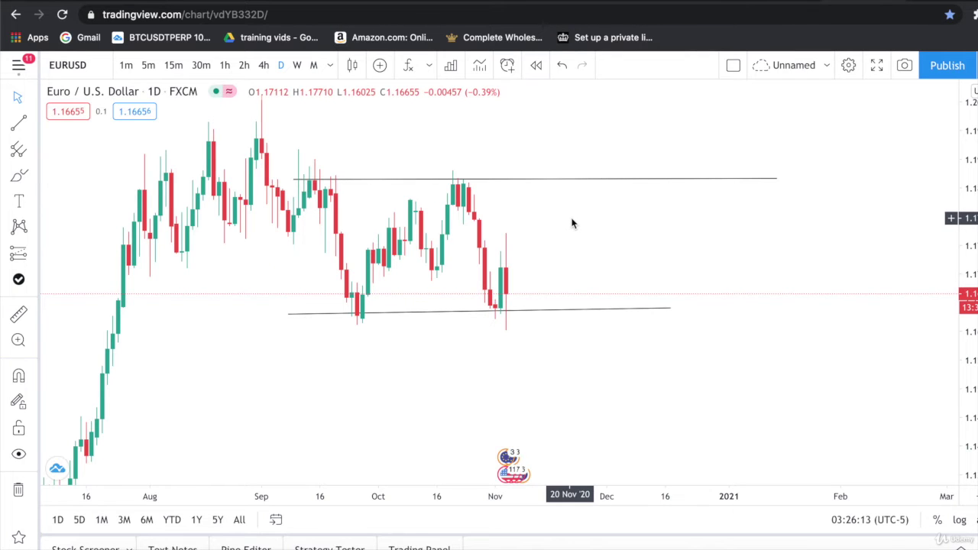
left_click_drag(572, 223, 558, 258)
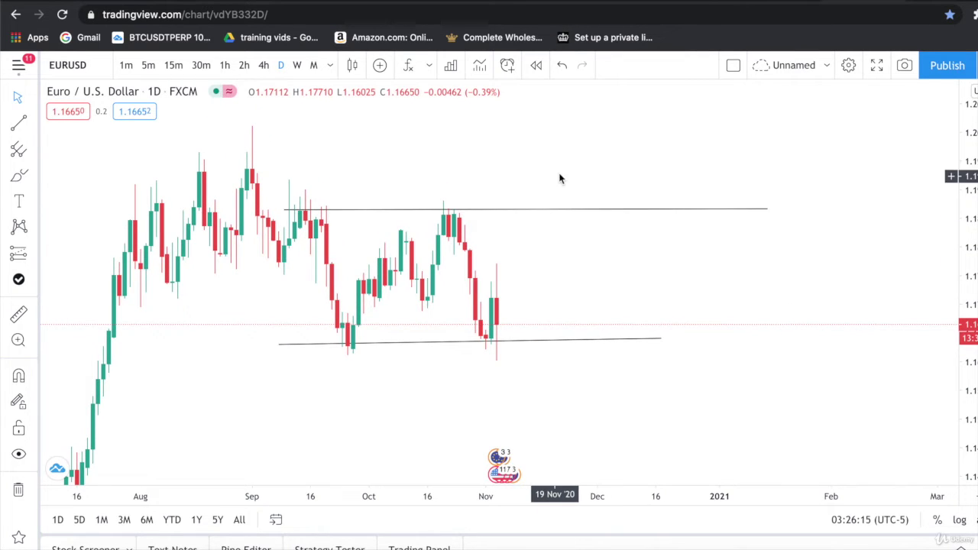
Brush two freehand paths, one breaking above resistance and one falling below support
left_click(15, 174)
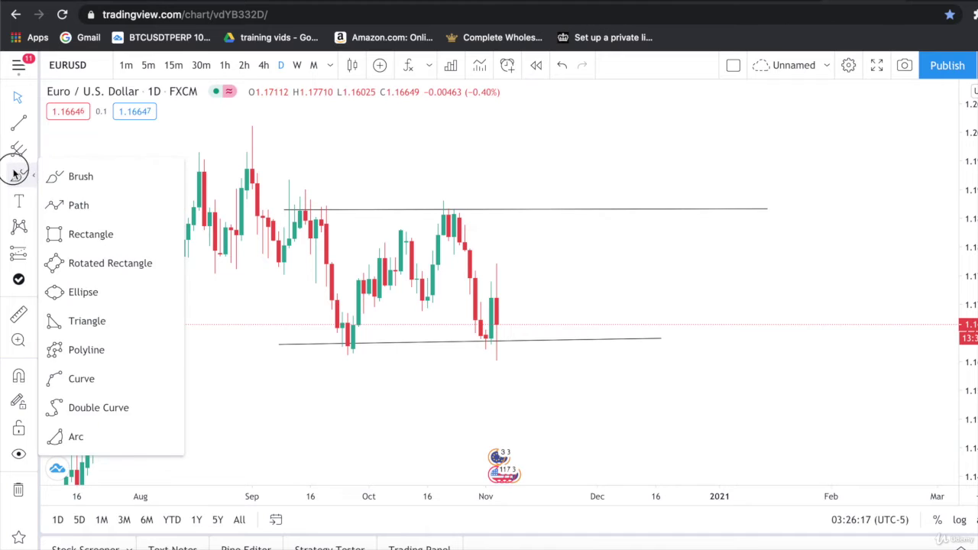
left_click(80, 177)
mouse_move(544, 205)
left_mouse_down()
mouse_move(565, 171)
mouse_move(581, 207)
mouse_move(622, 129)
left_mouse_up()
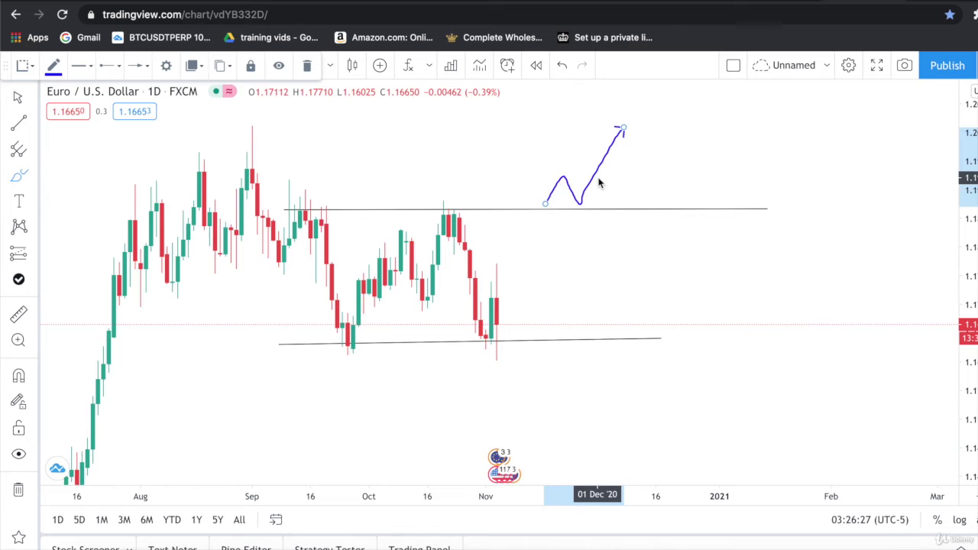
left_click(511, 342)
mouse_move(510, 344)
left_mouse_down()
mouse_move(521, 375)
mouse_move(551, 346)
mouse_move(578, 421)
left_mouse_up()
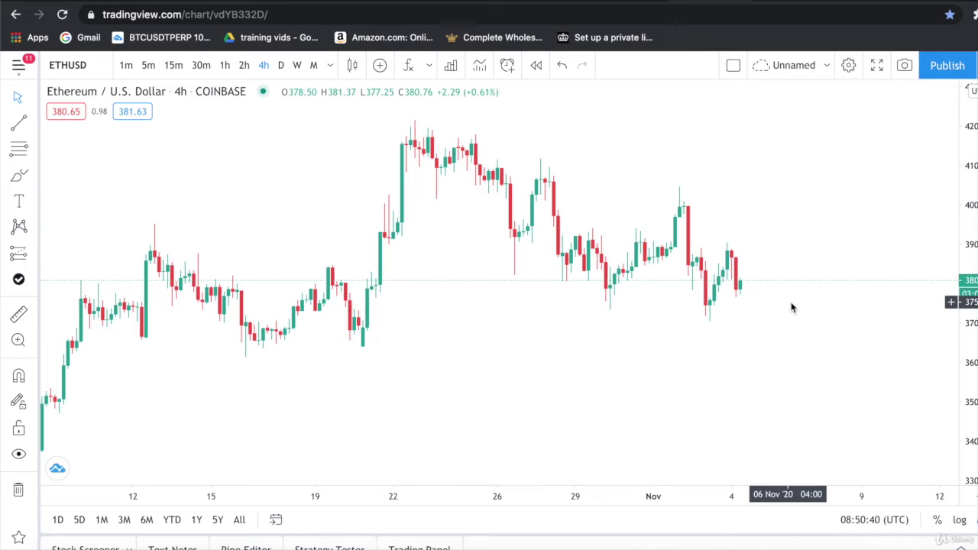
Zoom and pan the ETH/USD 4h chart to bring early September through late October into view
left_click(454, 451)
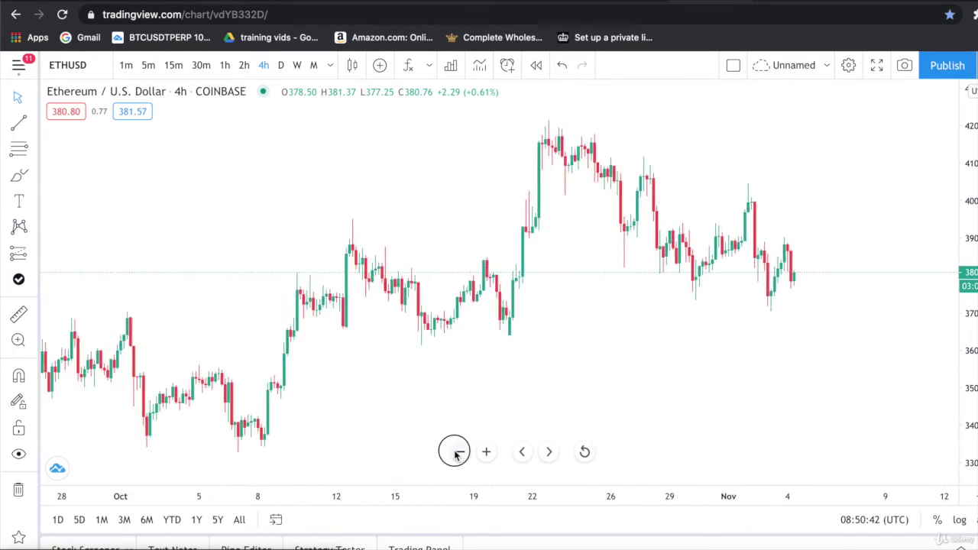
left_click(455, 452)
left_click(456, 453)
left_click(486, 451)
left_click_drag(425, 327, 484, 314)
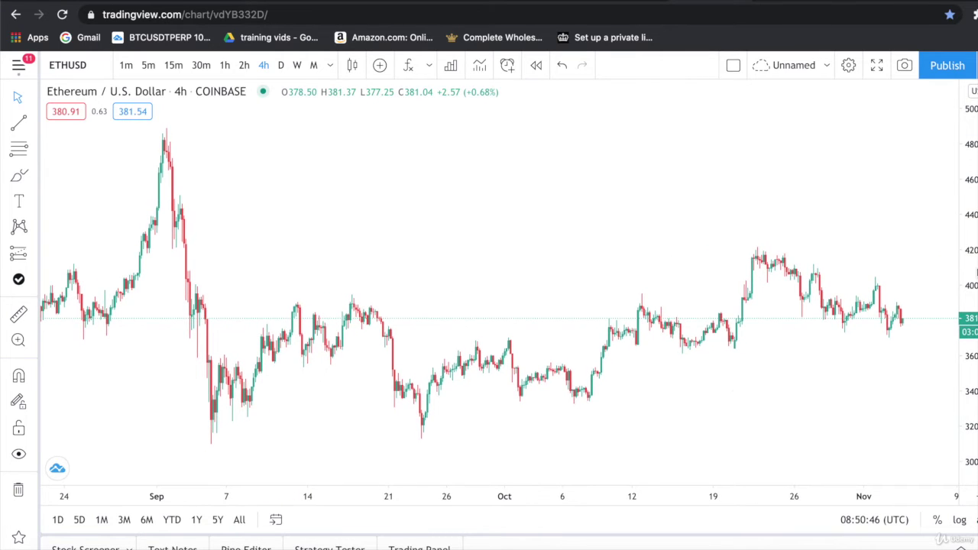
left_click_drag(755, 398, 790, 366)
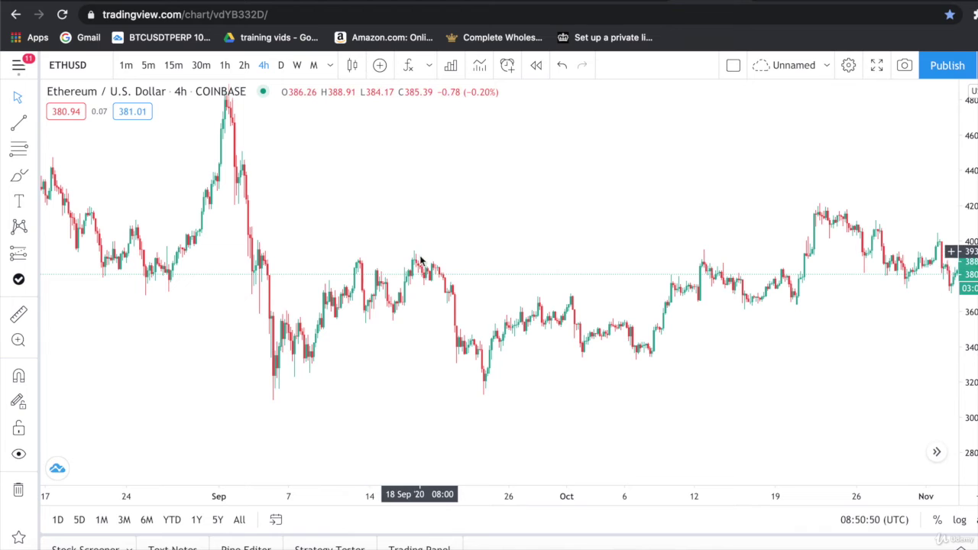
left_click_drag(478, 236, 456, 227)
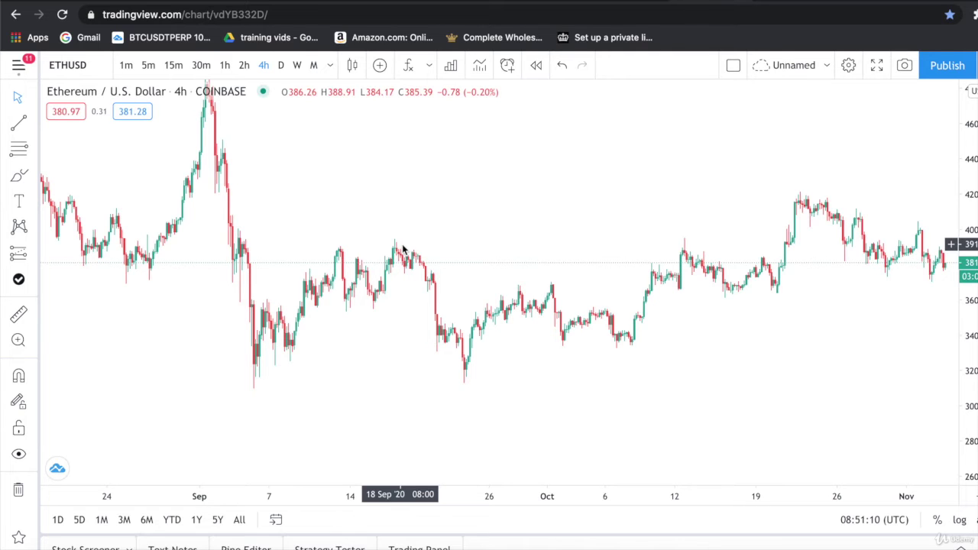
Draw a near-horizontal level line from the September 4 bar to late October across the highs
left_click(18, 123)
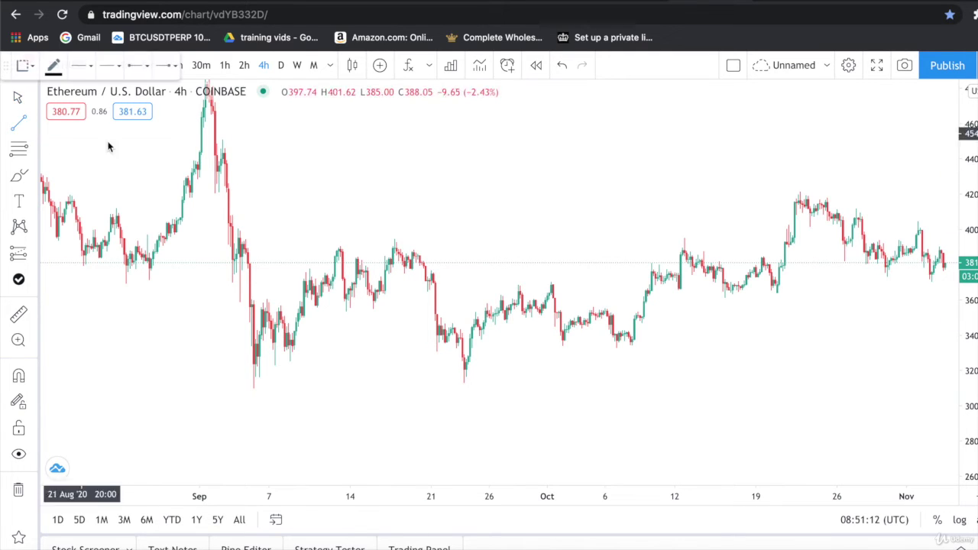
left_click(235, 242)
left_click(824, 229)
left_click_drag(806, 229, 796, 235)
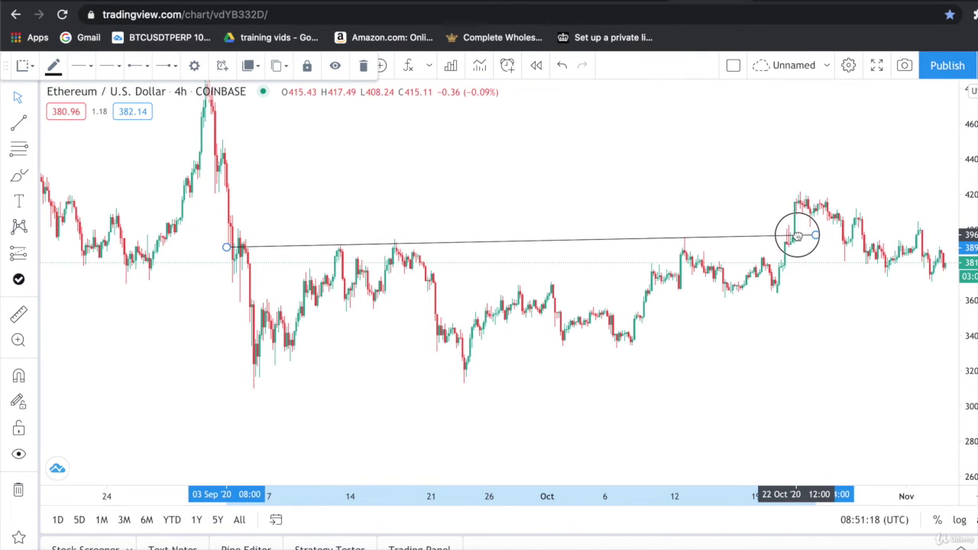
left_click(515, 175)
scroll(515, 175, "left", 2)
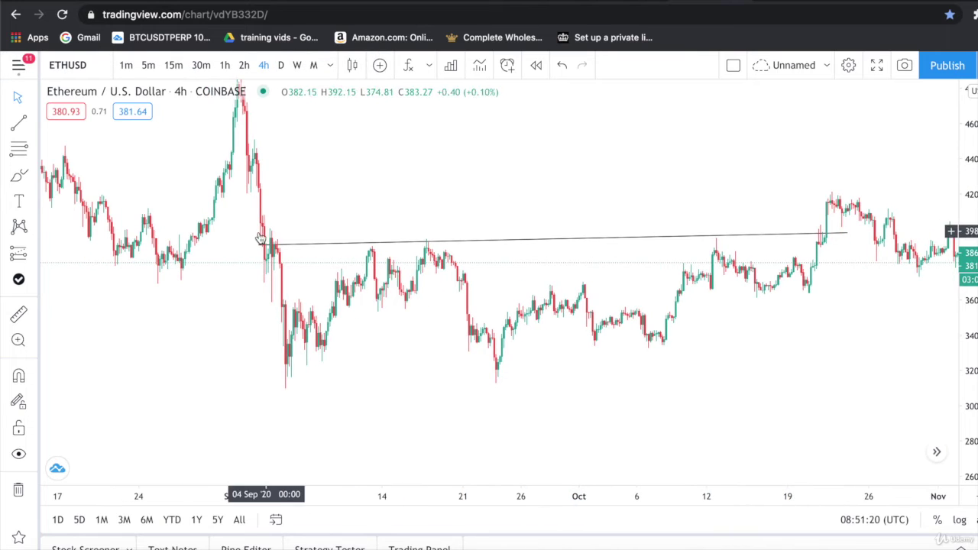
left_click(658, 194)
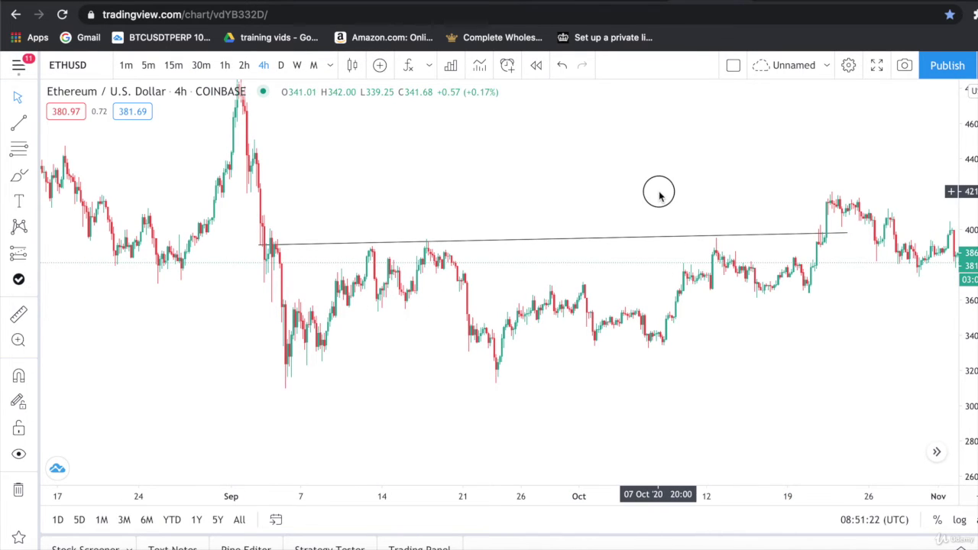